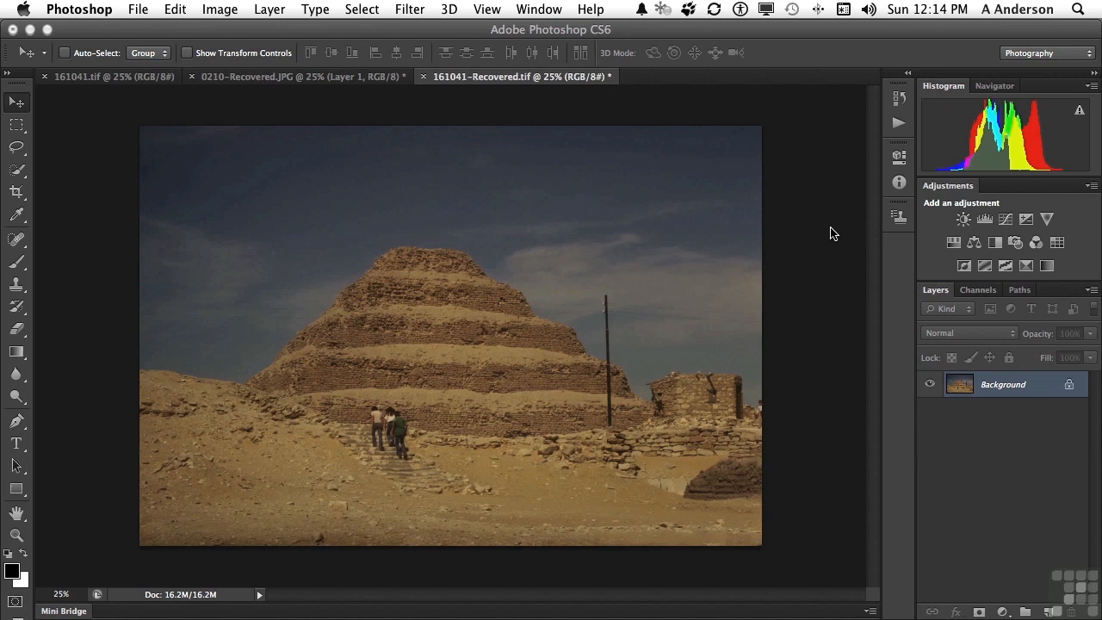
Pull the Adjustments panel out of the dock so it floats over the pyramid photo.
left_click(951, 186)
left_click_drag(951, 185, 635, 189)
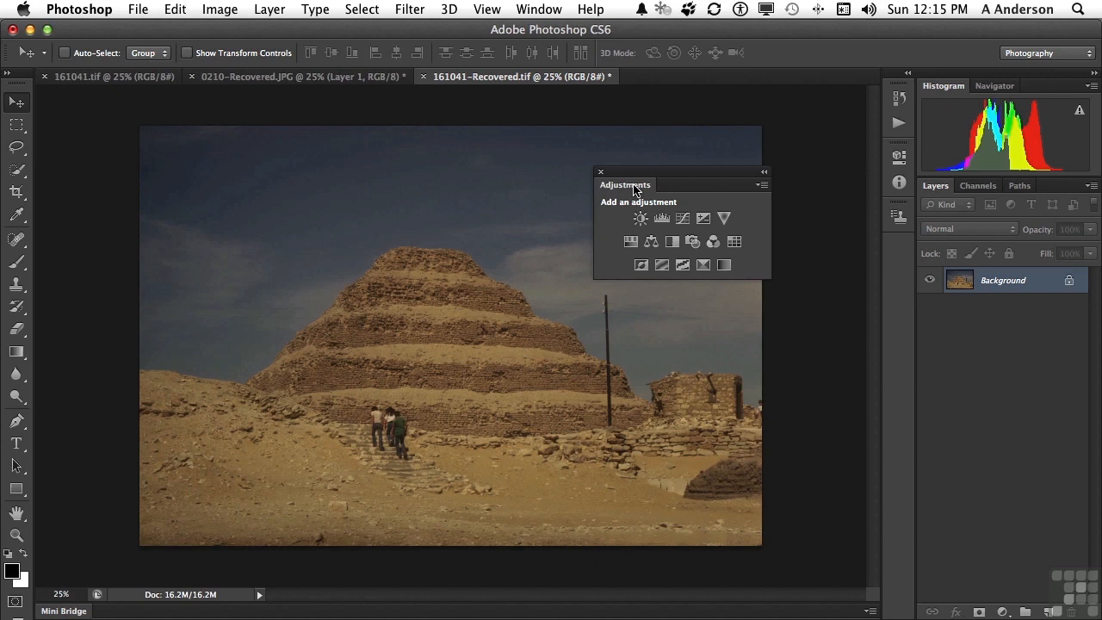
Add a Brightness/Contrast adjustment layer and glance at its Masks view in Properties.
left_click_drag(634, 188, 543, 178)
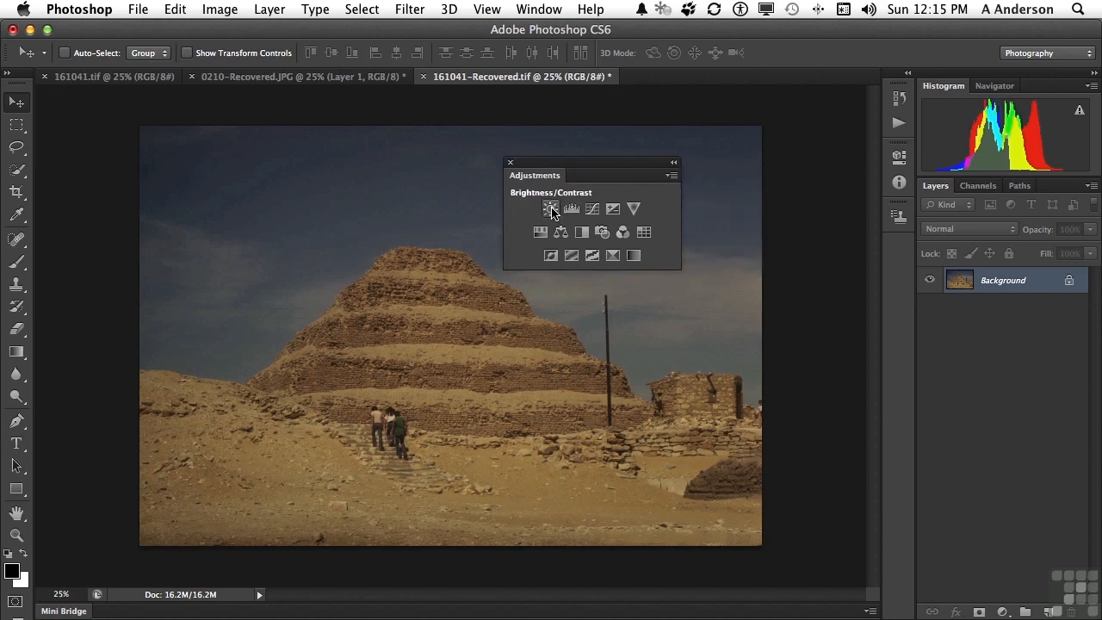
left_click(551, 210)
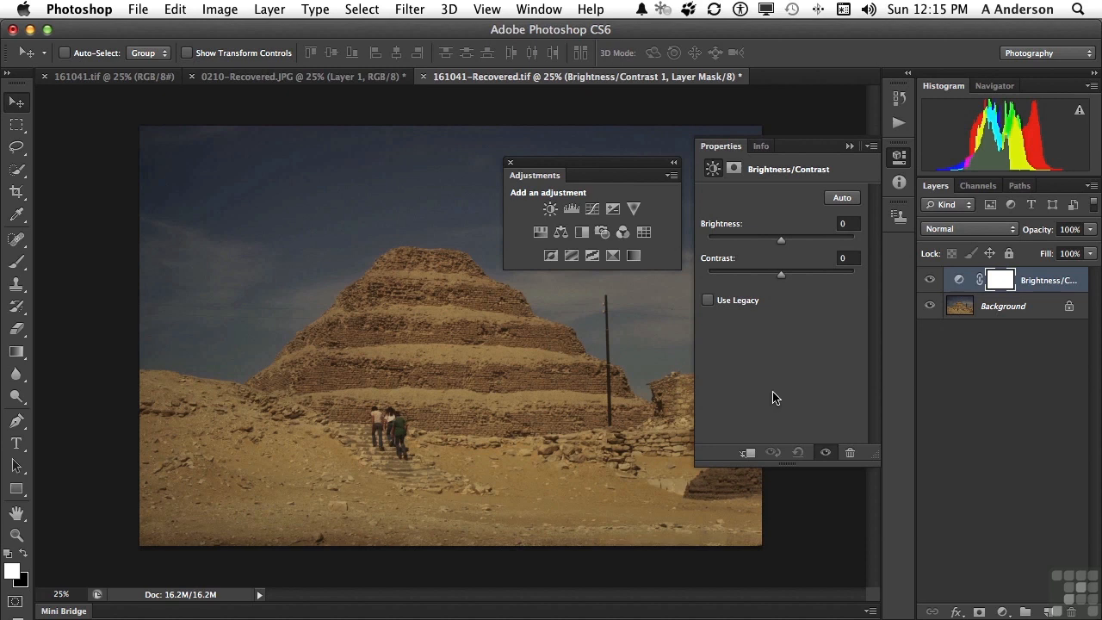
left_click(736, 172)
left_click(712, 172)
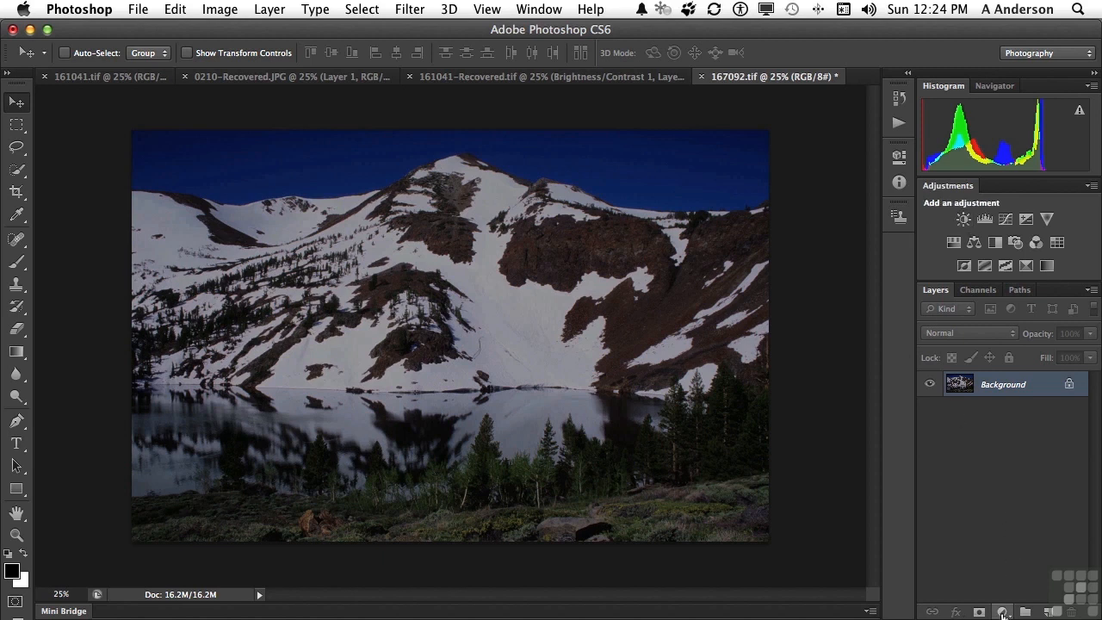
Add a Brightness/Contrast layer to the lake photo, set it to Auto, then lower Contrast to 60.
left_click(964, 218)
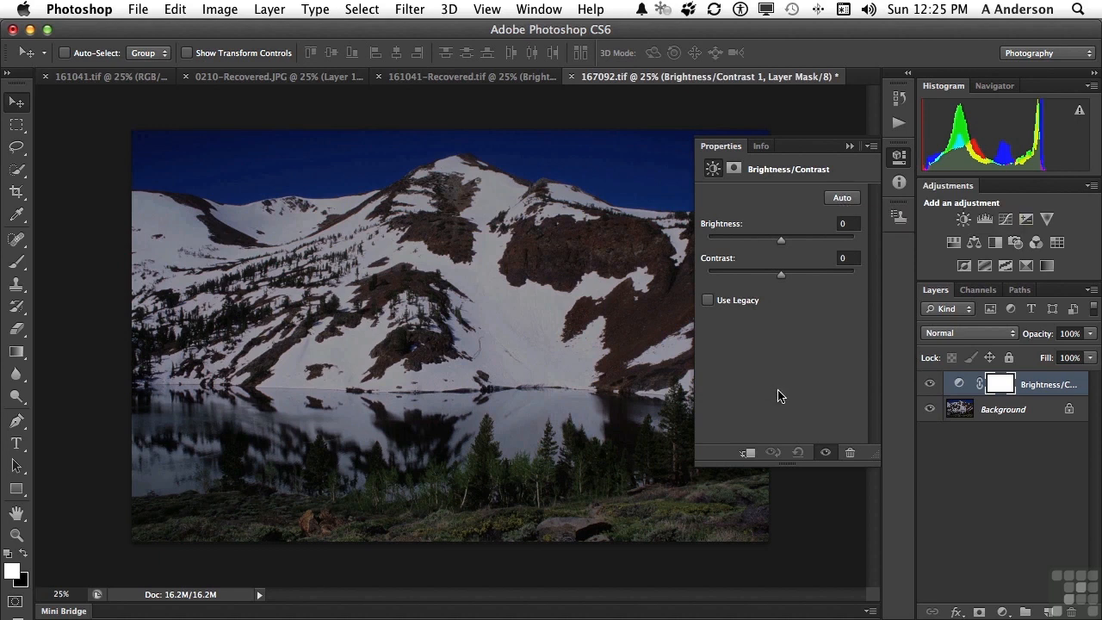
left_click(842, 199)
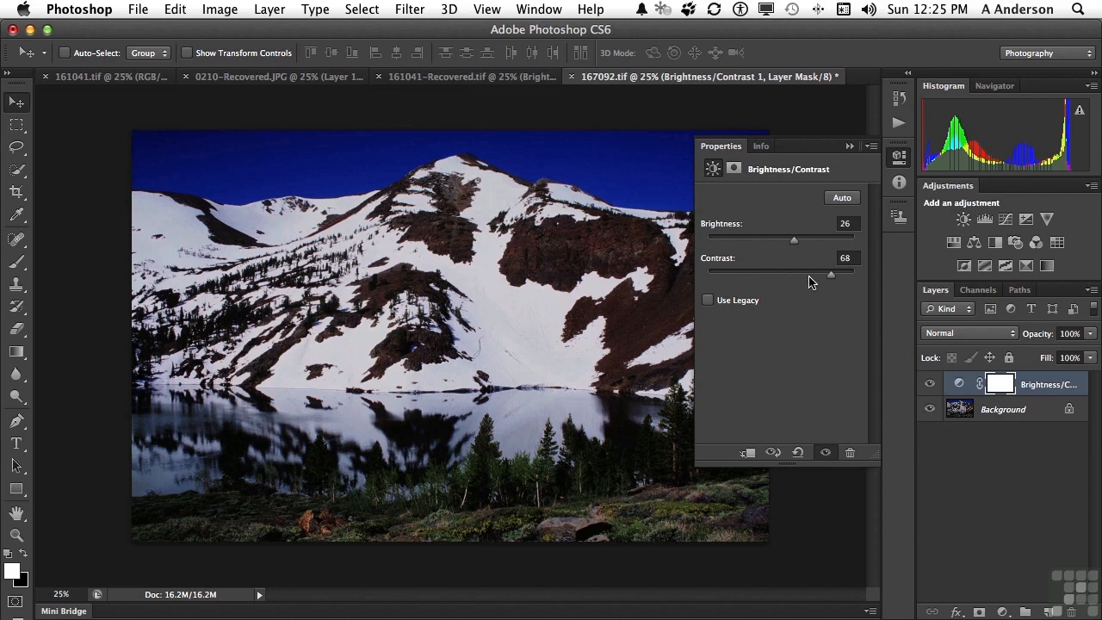
mouse_move(831, 276)
left_mouse_down()
mouse_move(794, 277)
mouse_move(807, 277)
left_mouse_up()
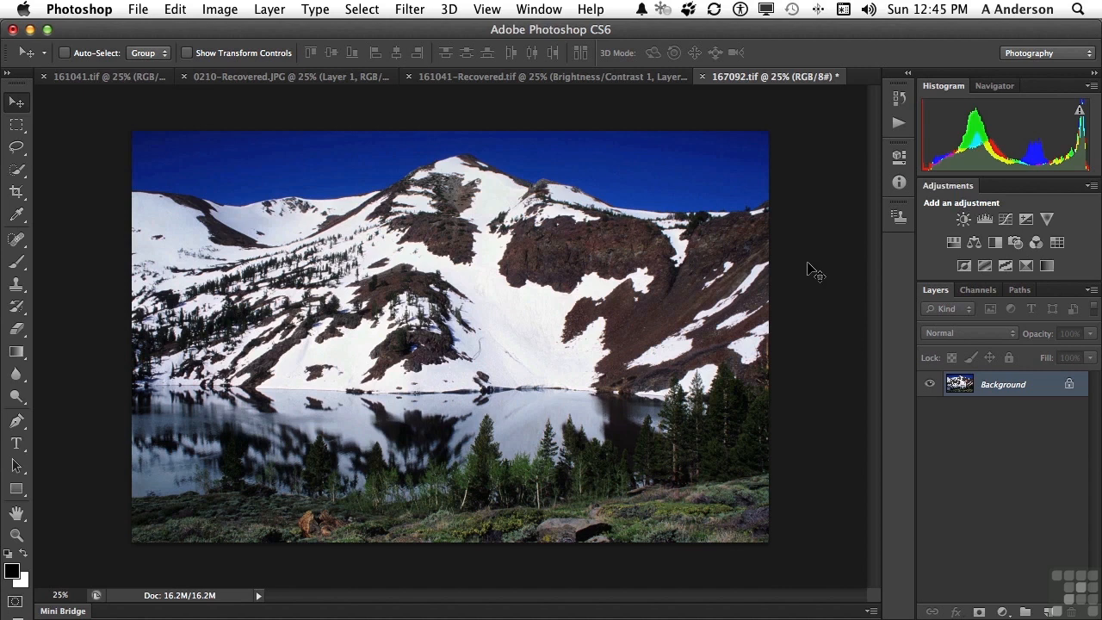
Show the Filter menu's Blur submenu for the mountain photo.
left_click(411, 7)
mouse_move(464, 210)
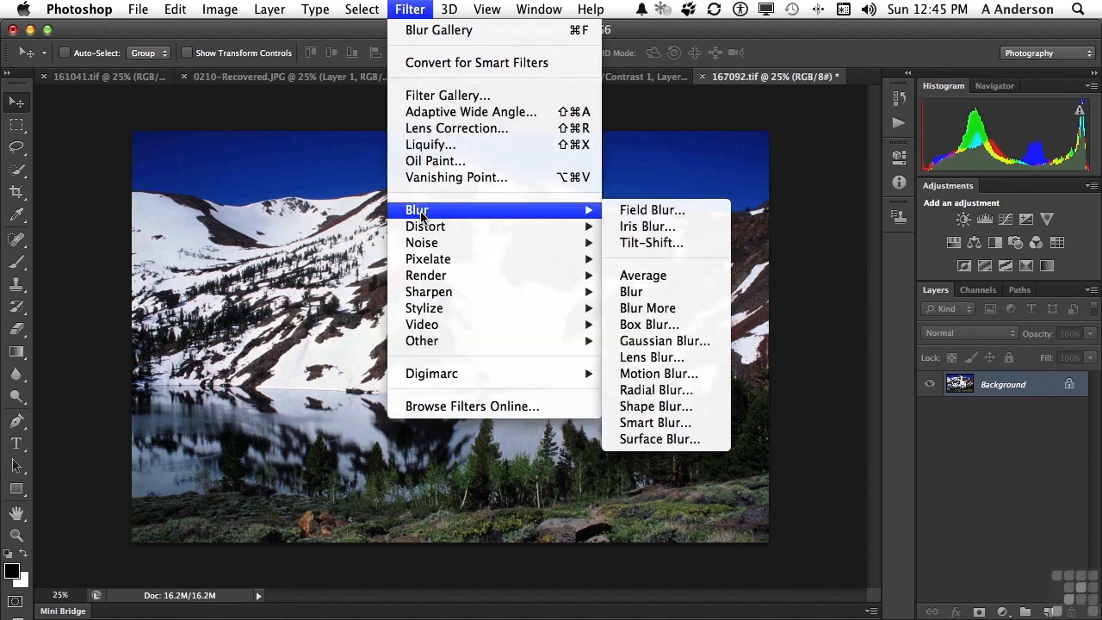
Start an Iris Blur, shift the focus oval upward and settle the blur at 30 px.
left_click(641, 227)
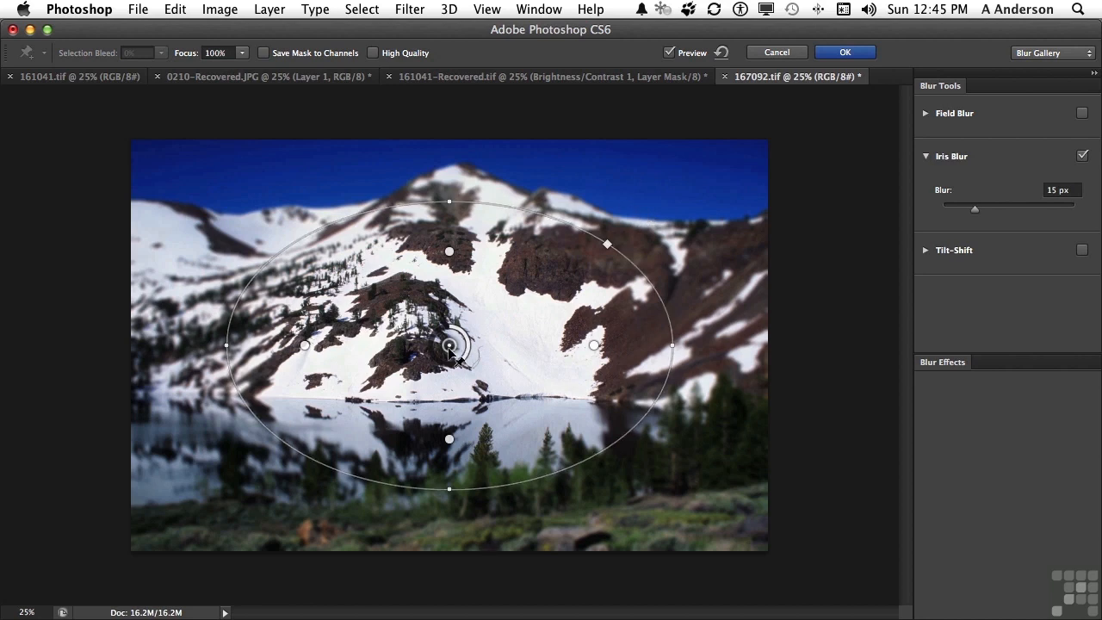
mouse_move(450, 348)
left_mouse_down()
mouse_move(455, 308)
mouse_move(456, 346)
left_mouse_up()
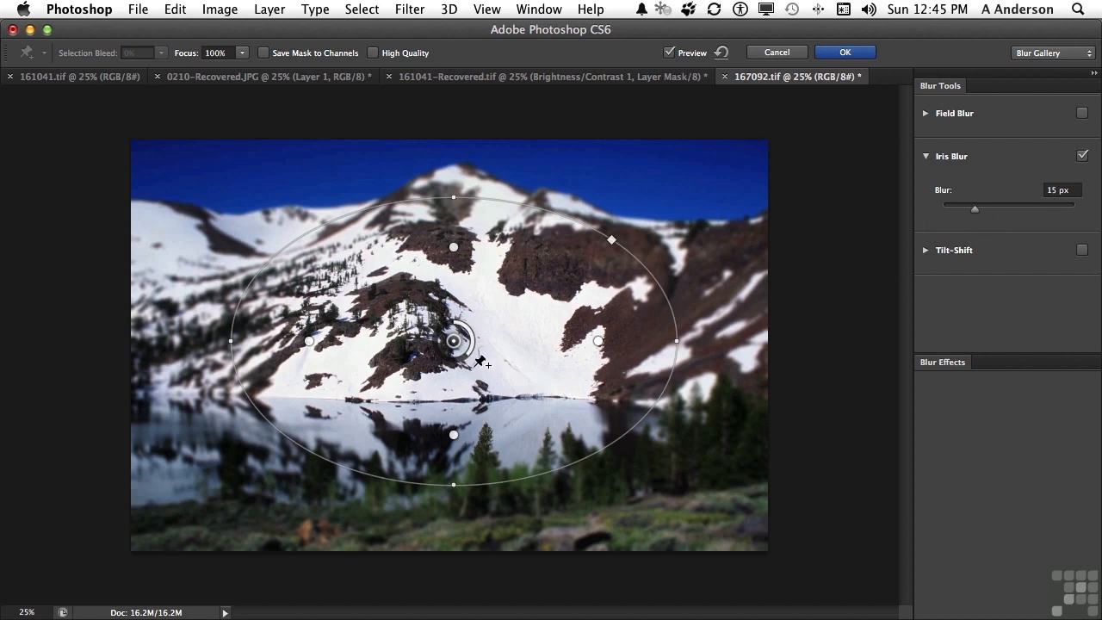
left_click_drag(469, 360, 447, 354)
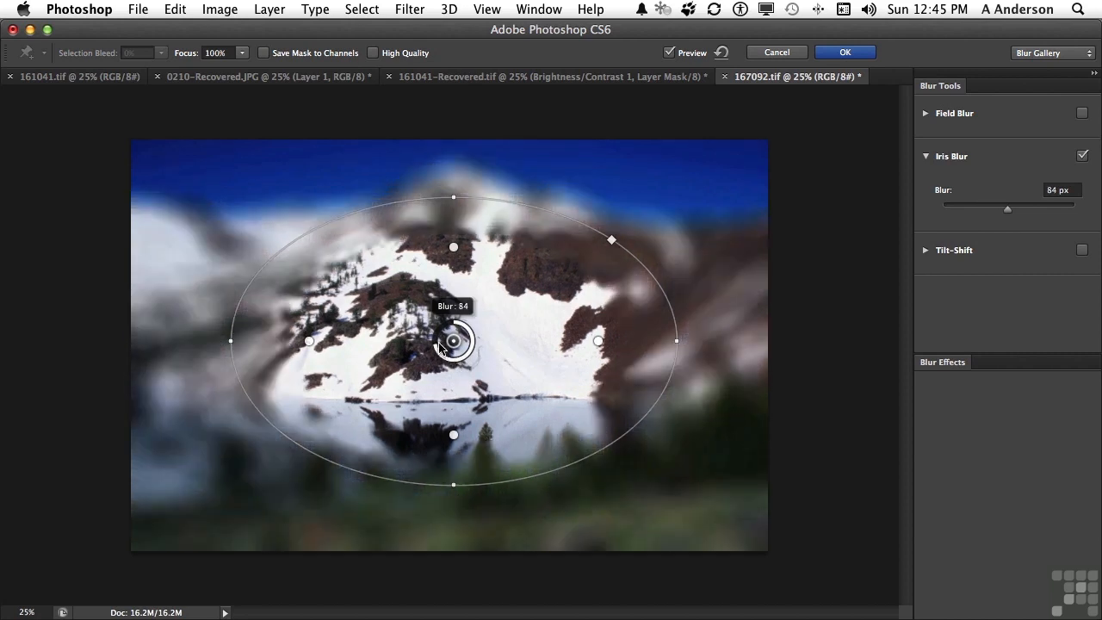
left_click_drag(440, 345, 449, 360)
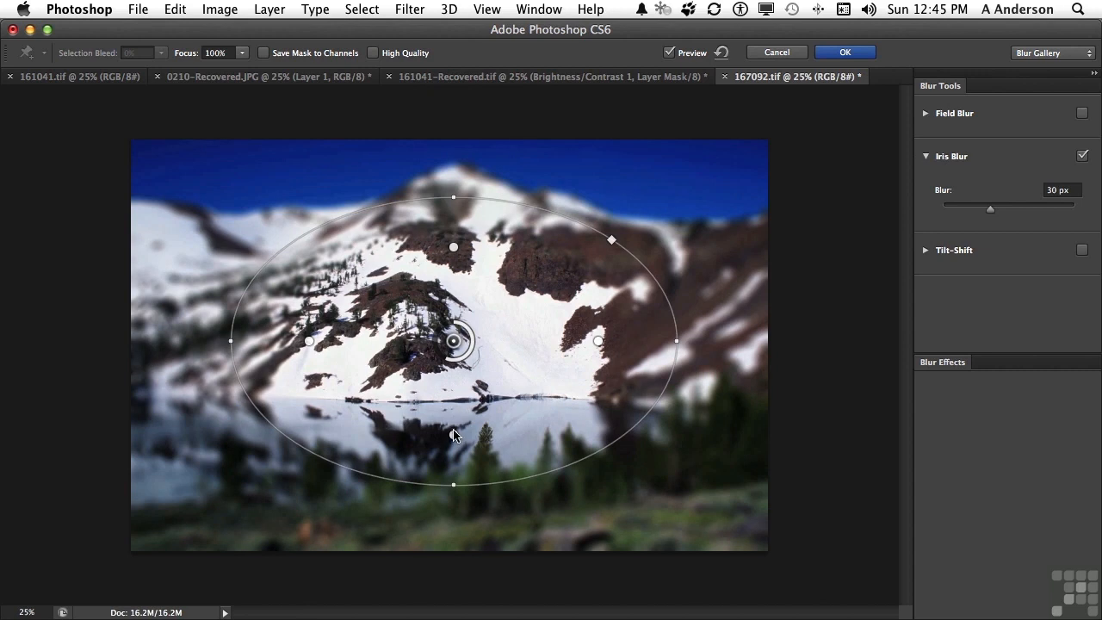
Shrink the fully sharp core, stretch the oval taller and commit the blur.
mouse_move(453, 435)
left_mouse_down()
mouse_move(454, 382)
mouse_move(455, 453)
left_mouse_up()
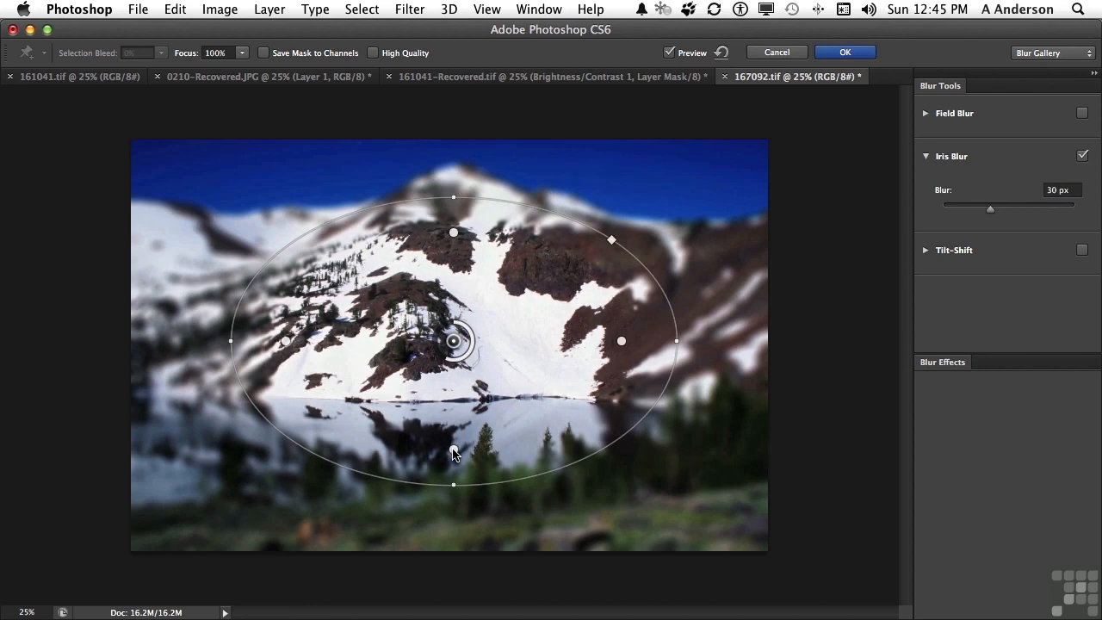
mouse_move(454, 484)
left_click_drag(455, 486, 455, 498)
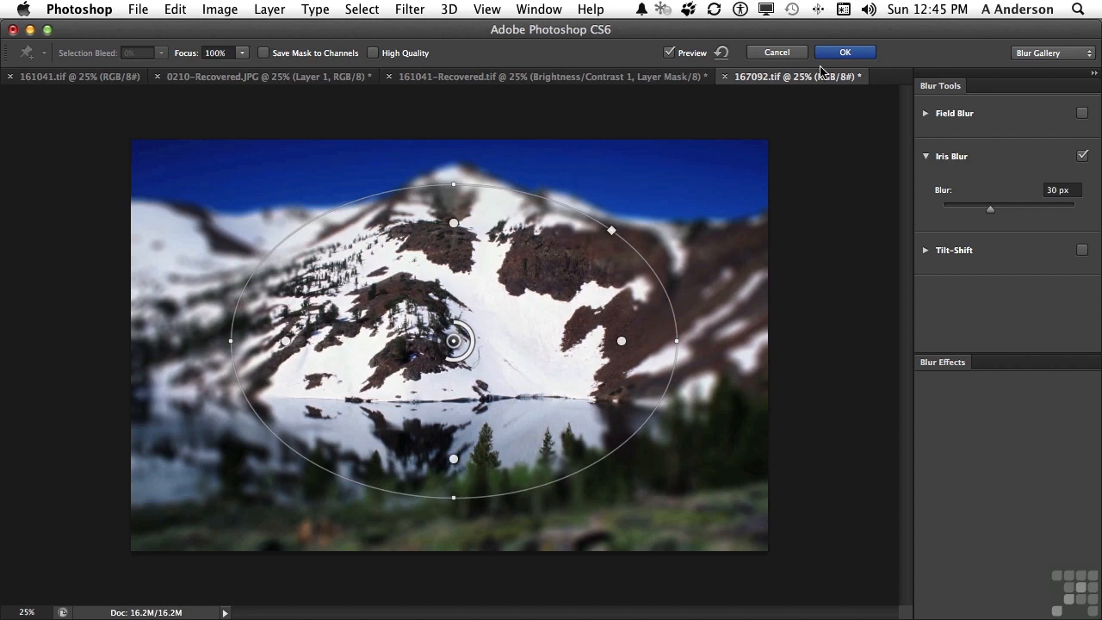
left_click(844, 52)
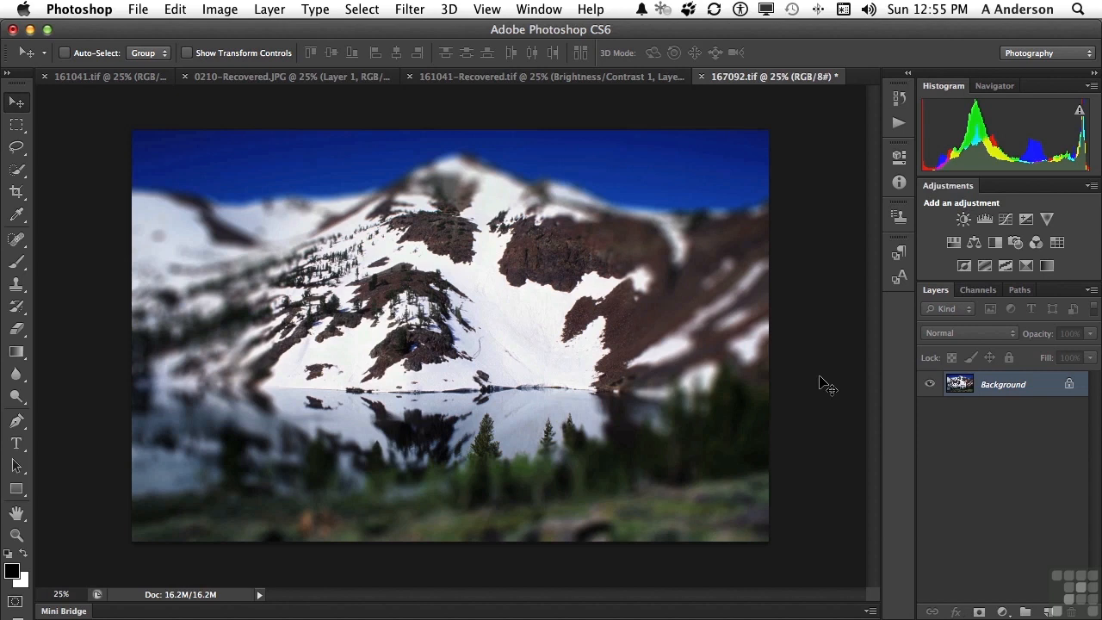
Create the copyright text near the bottom and set it to OCR A Std at 72 pt.
left_click(21, 444)
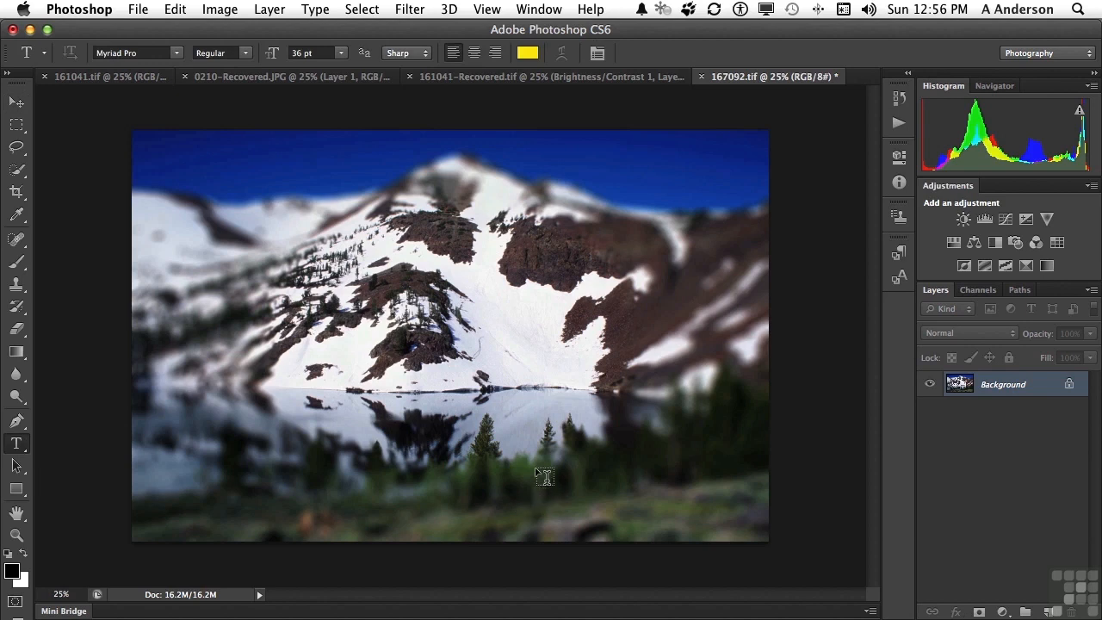
left_click(433, 492)
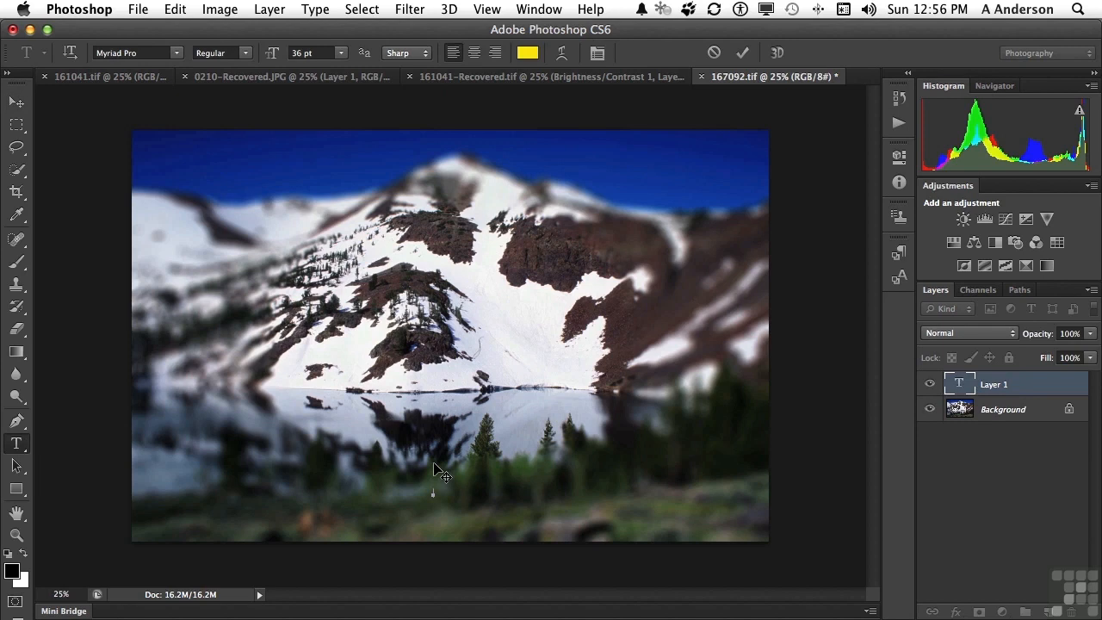
type("andy anderson/ww ")
type("w.realandy")
key("super+a")
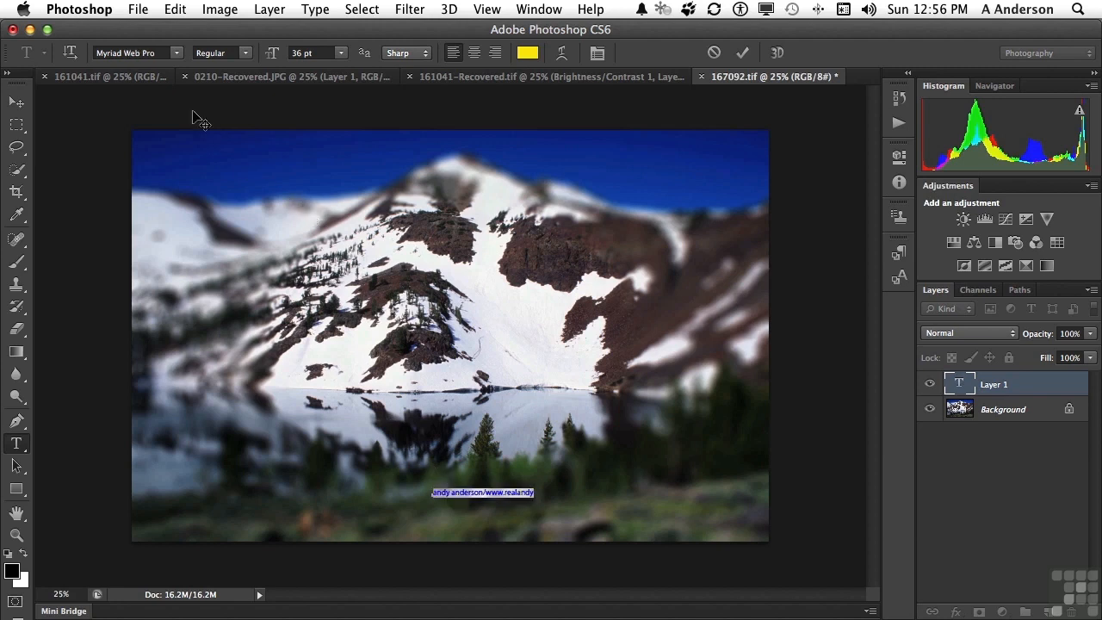
left_click(177, 54)
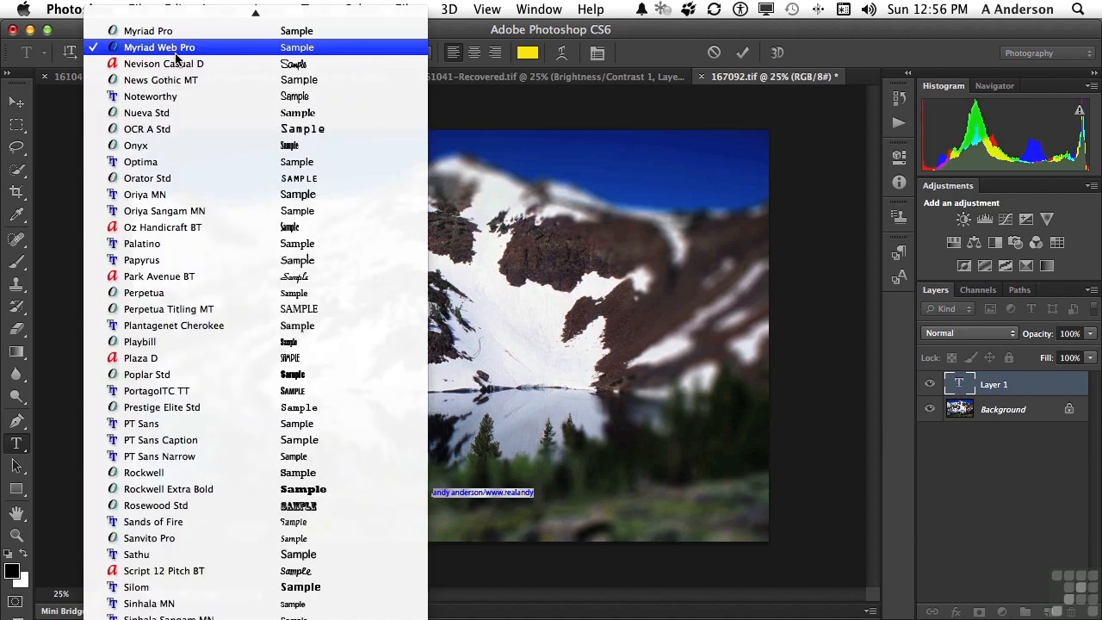
left_click(180, 130)
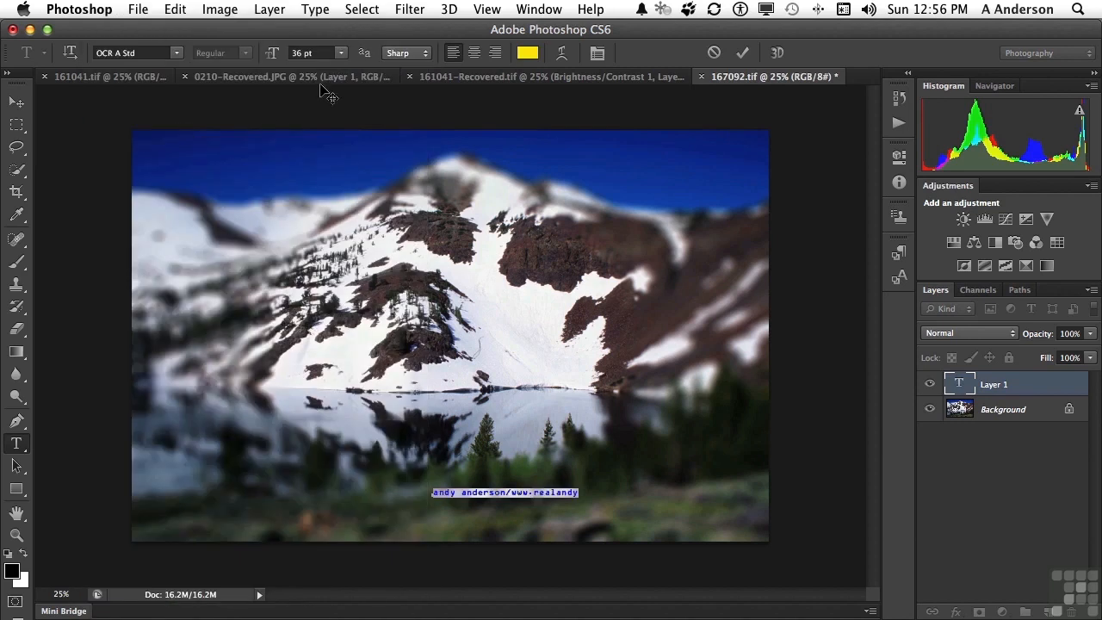
left_click(341, 54)
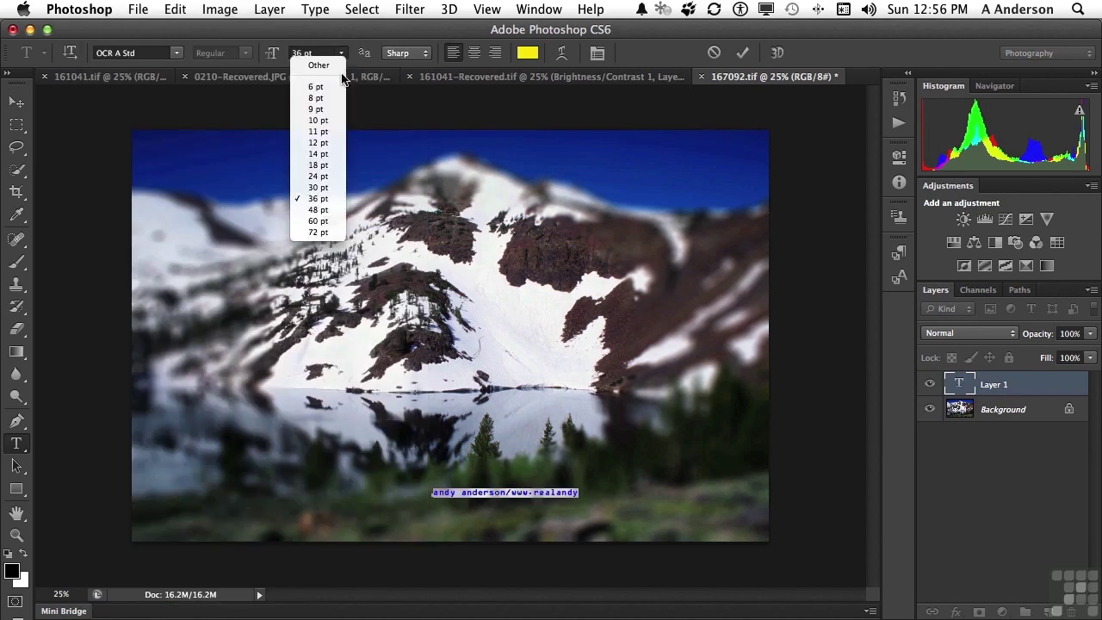
left_click(330, 234)
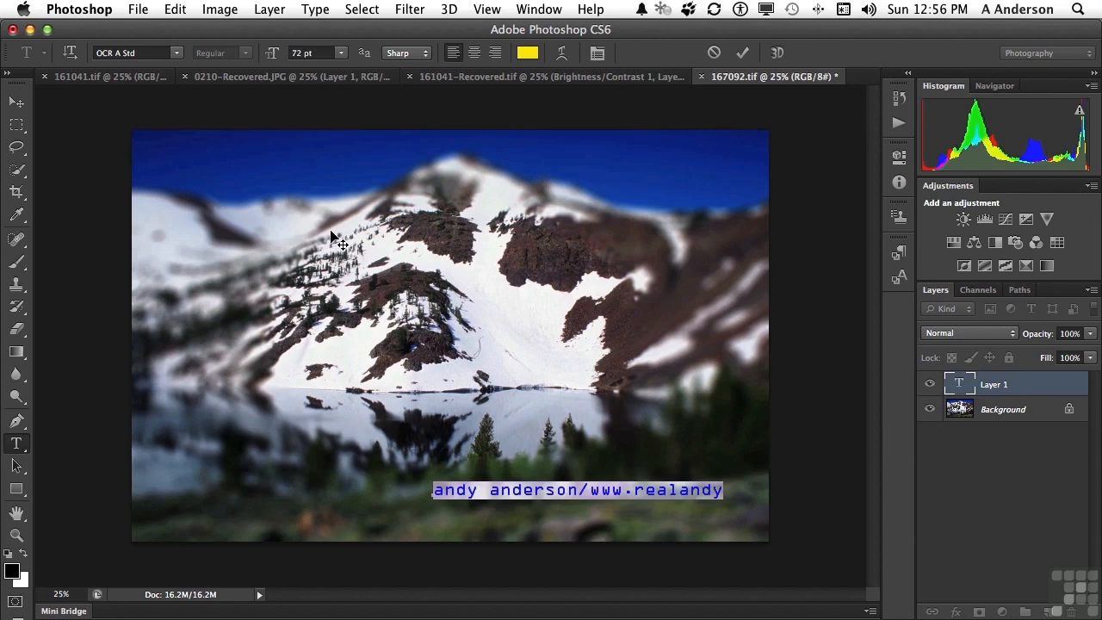
Append .com after realandy and move the text line lower near the bottom edge.
double_click(699, 491)
left_click(717, 491)
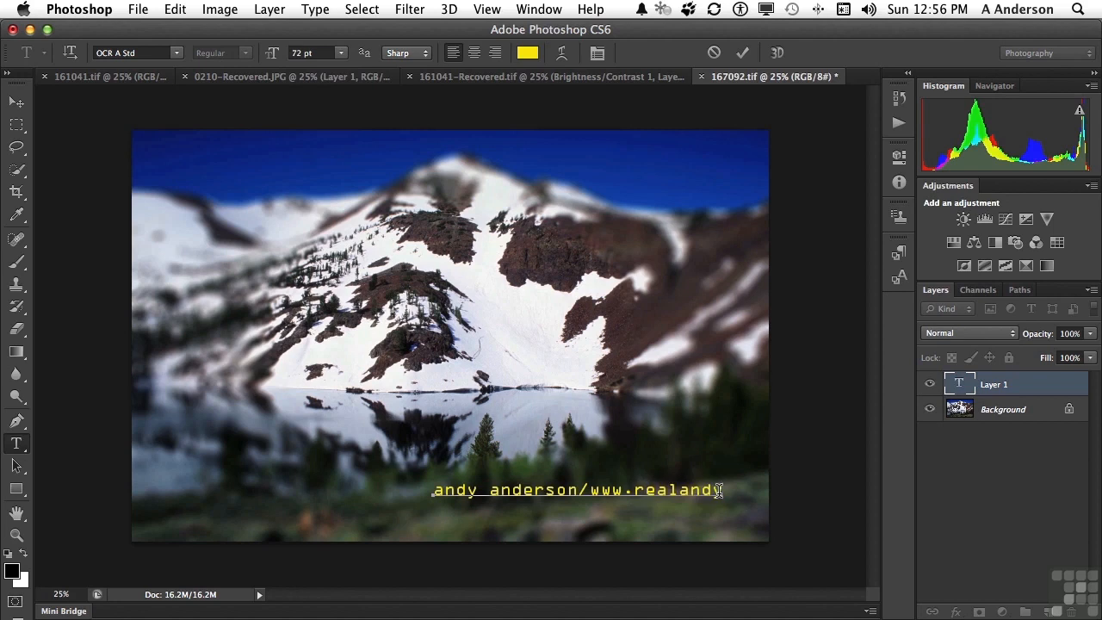
type("y.com")
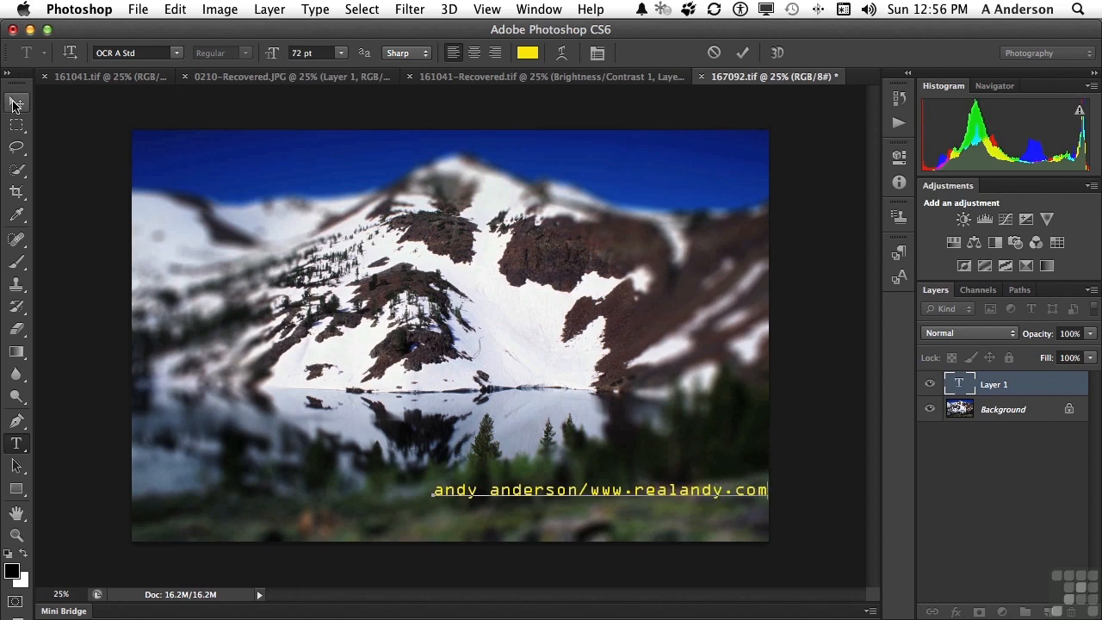
left_click(15, 103)
mouse_move(633, 491)
left_mouse_down()
mouse_move(605, 507)
mouse_move(616, 517)
left_mouse_up()
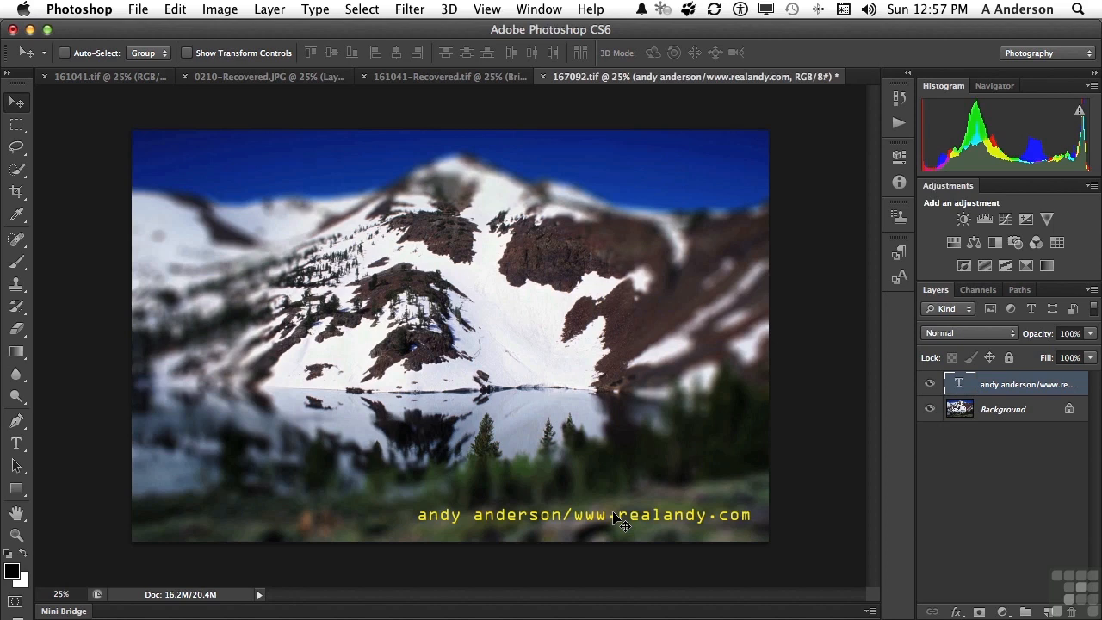
Show the Paragraph Styles panel from the Window menu.
left_click(539, 9)
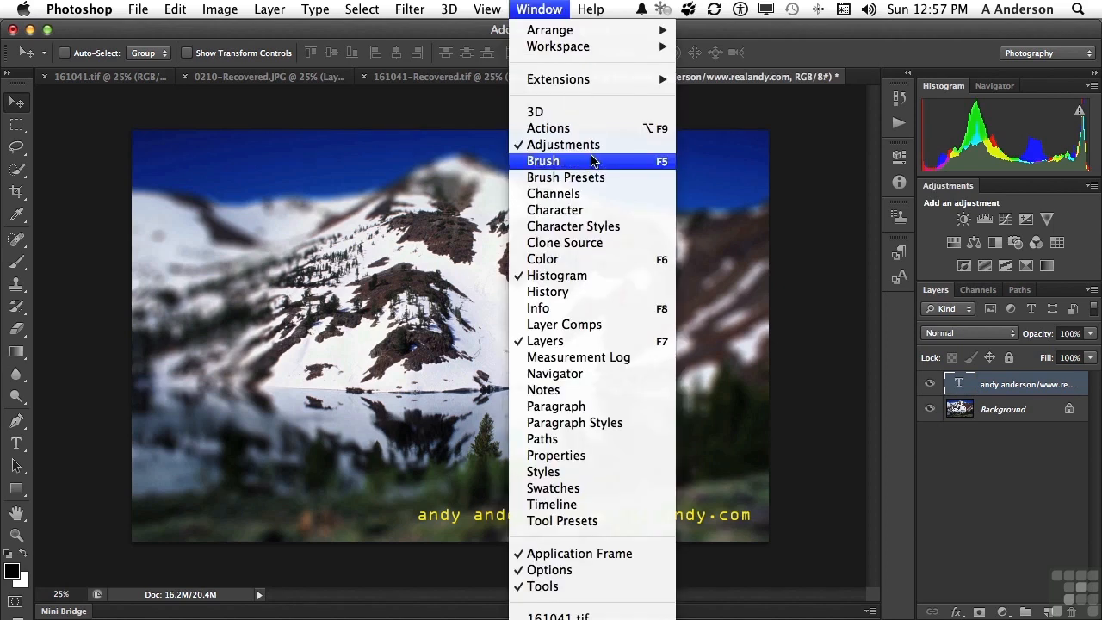
left_click(612, 426)
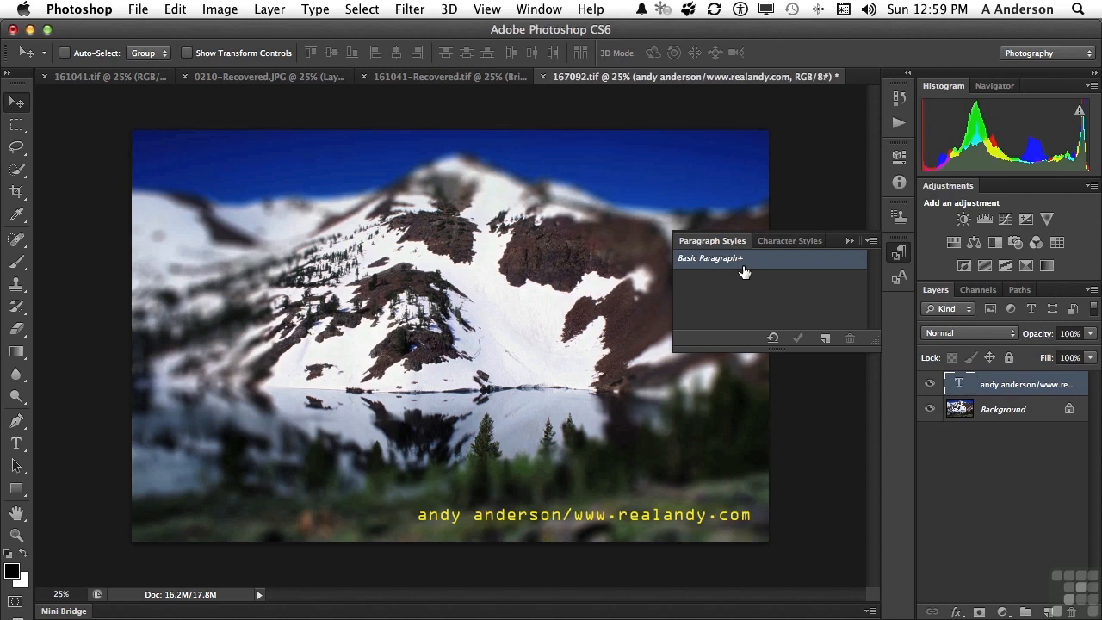
Save the selected copyright text's formatting as a new paragraph style named Copyright.
left_click(17, 443)
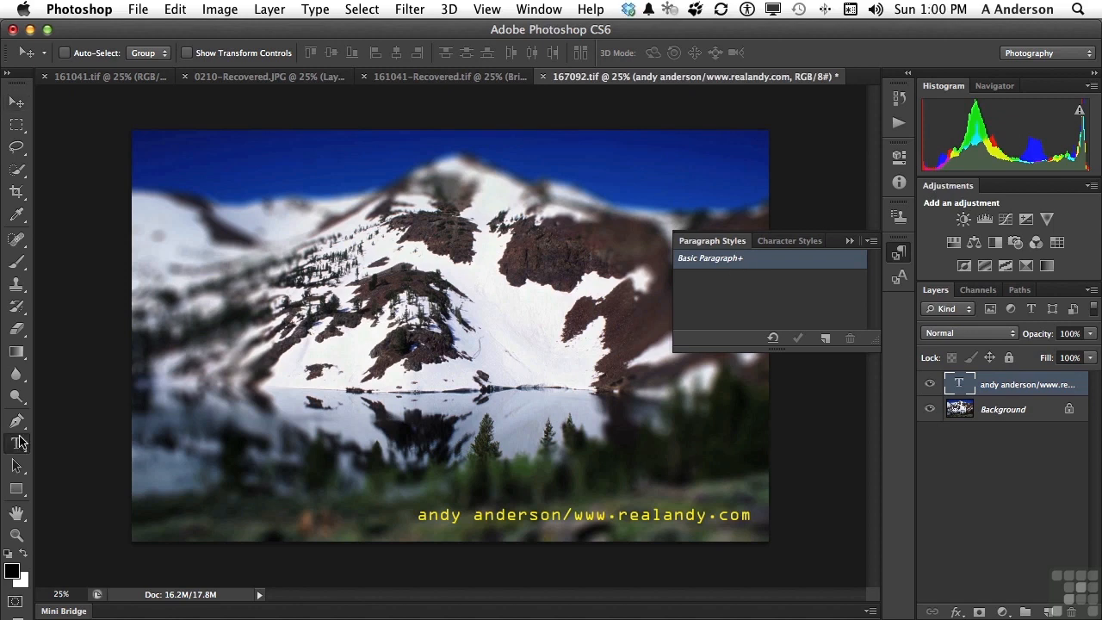
double_click(500, 514)
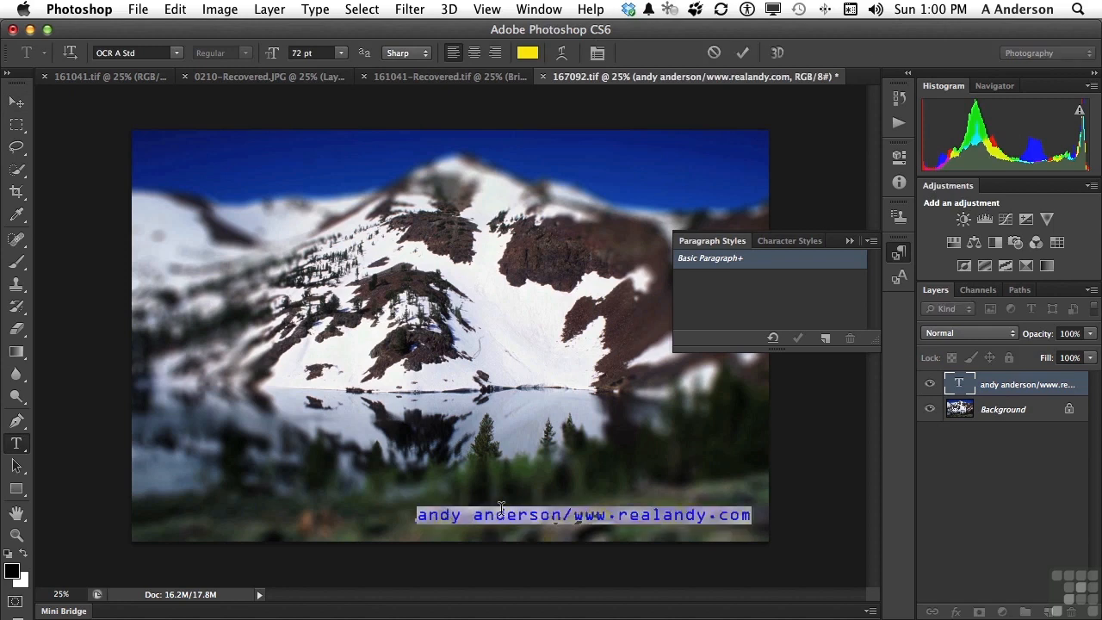
left_click(826, 337)
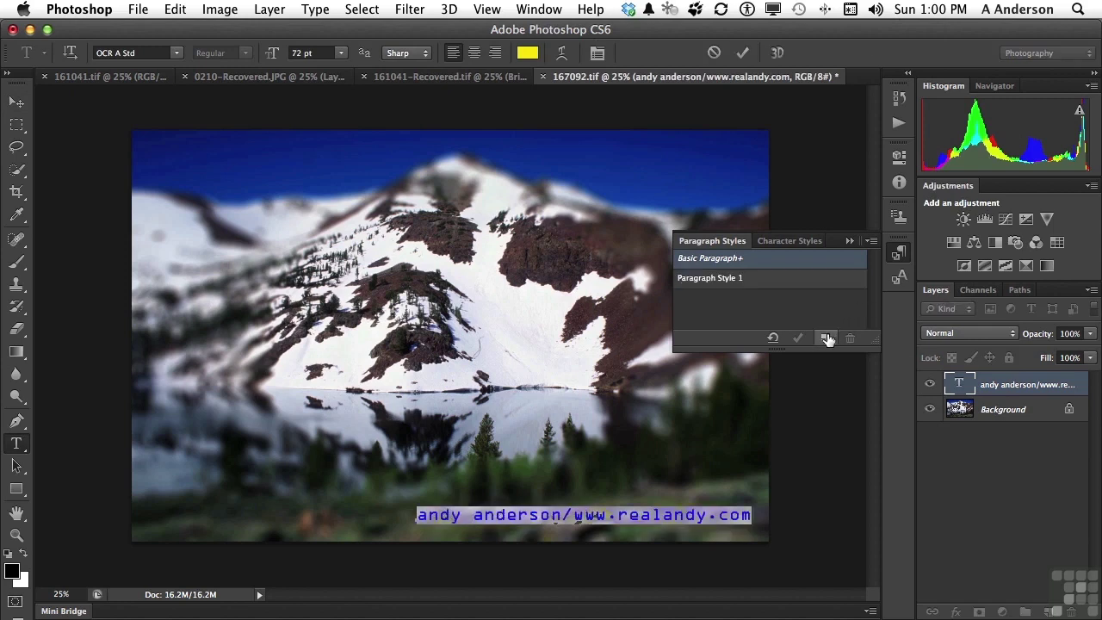
double_click(721, 284)
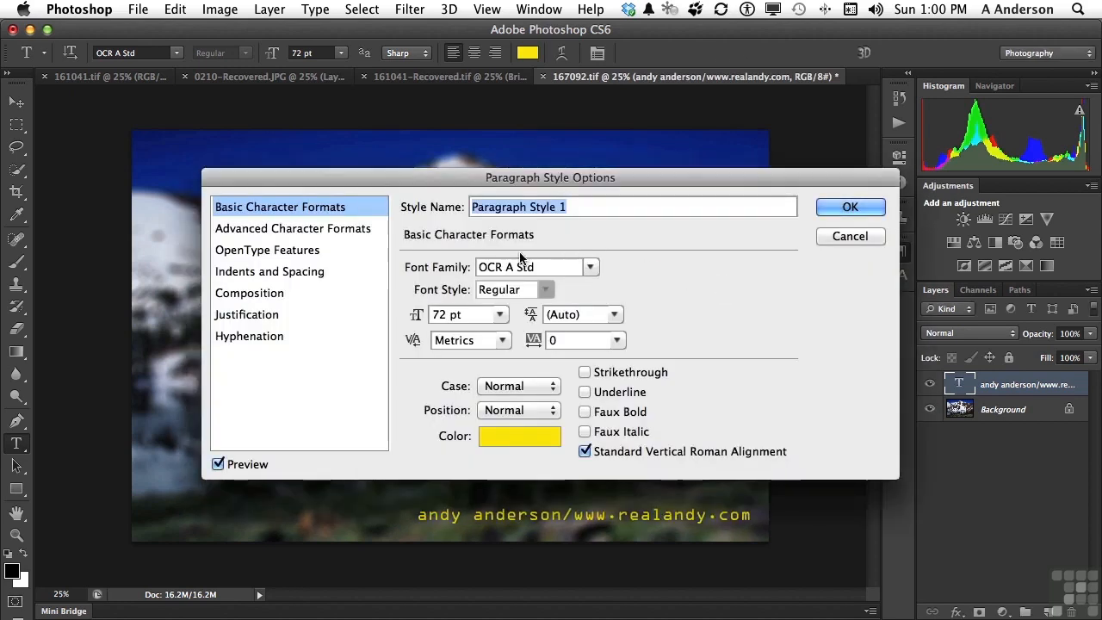
type("C")
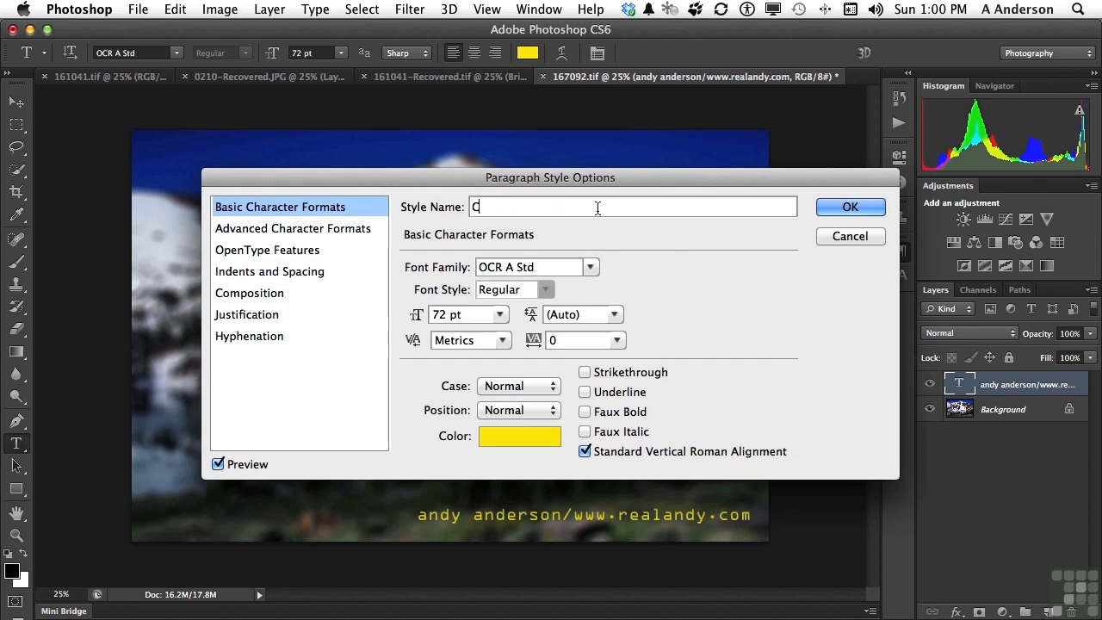
type("opyri")
type("ght")
key("Return")
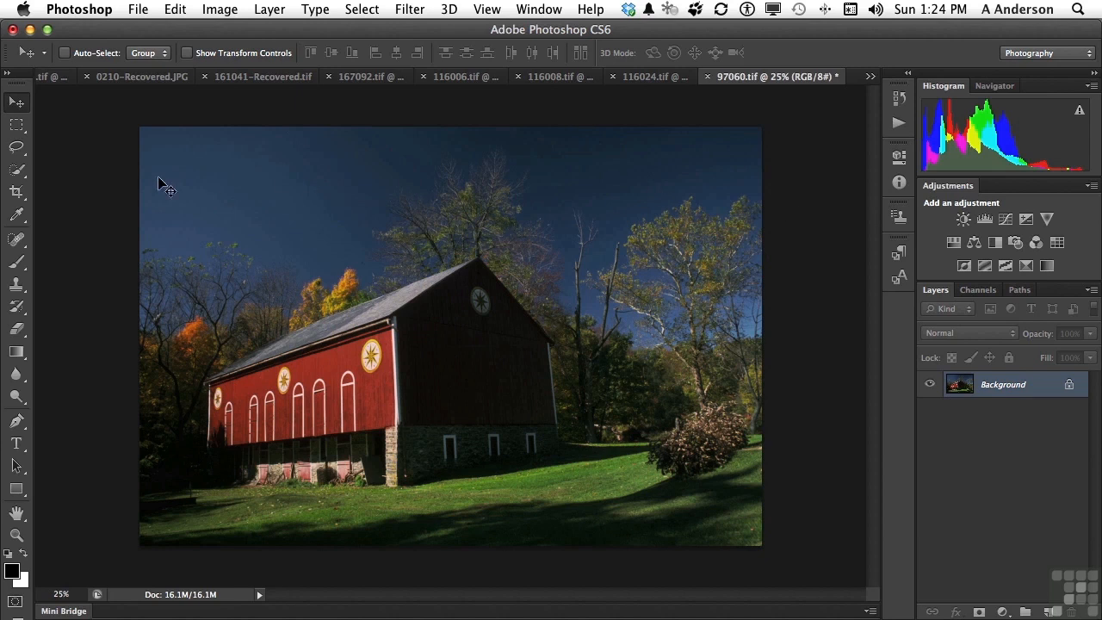
Choose the Perspective Crop Tool and draw a crop frame over the whole barn photo.
left_click(18, 193)
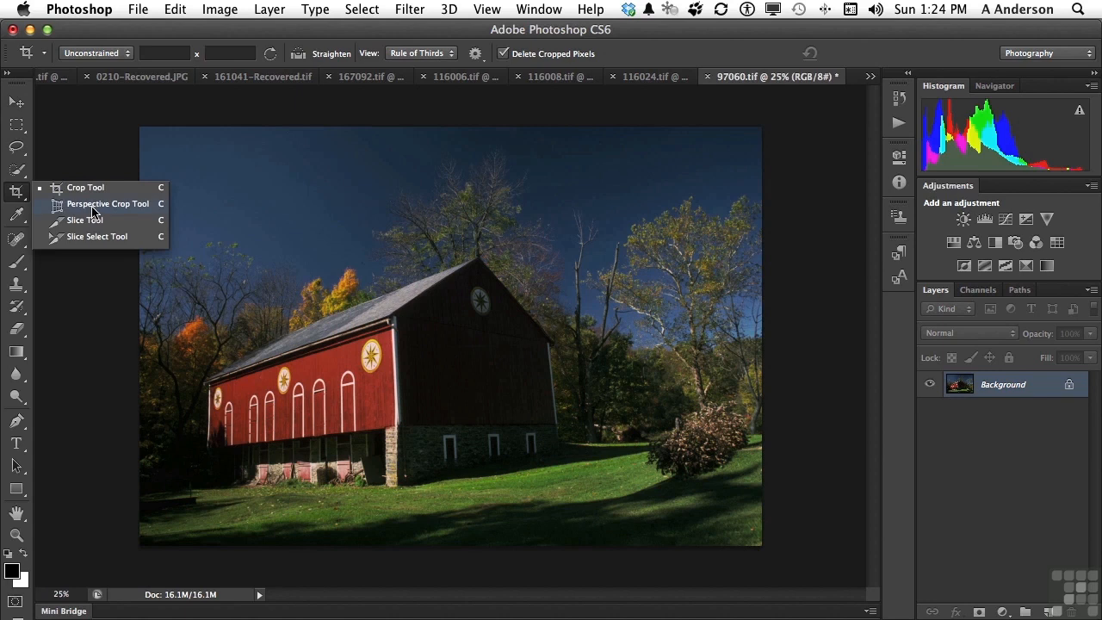
left_click(95, 207)
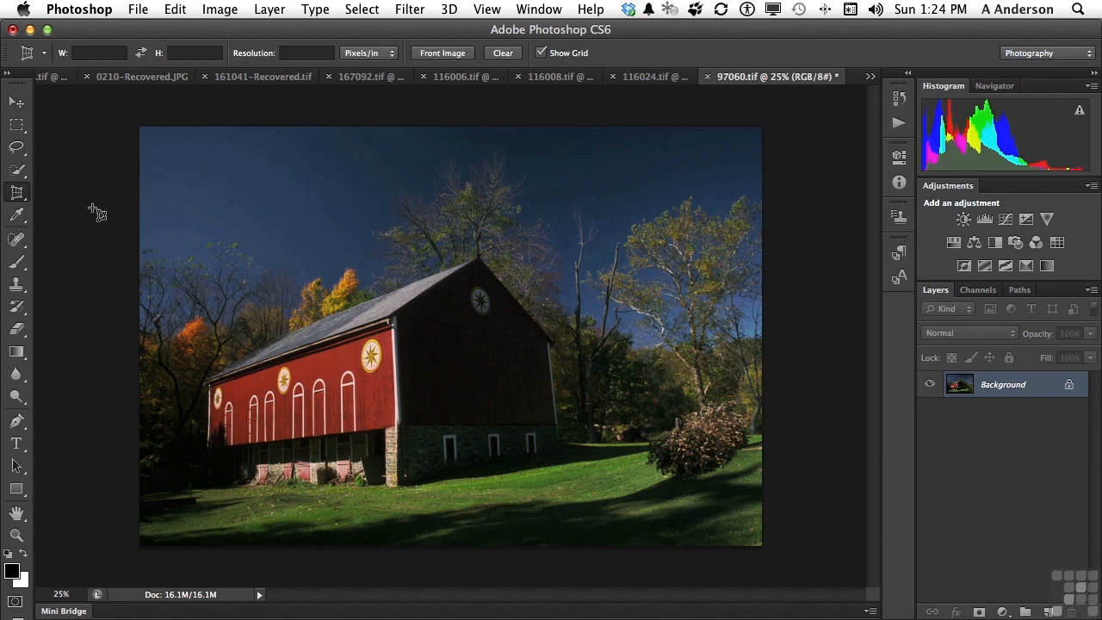
mouse_move(124, 116)
left_mouse_down()
mouse_move(736, 578)
mouse_move(803, 568)
left_mouse_up()
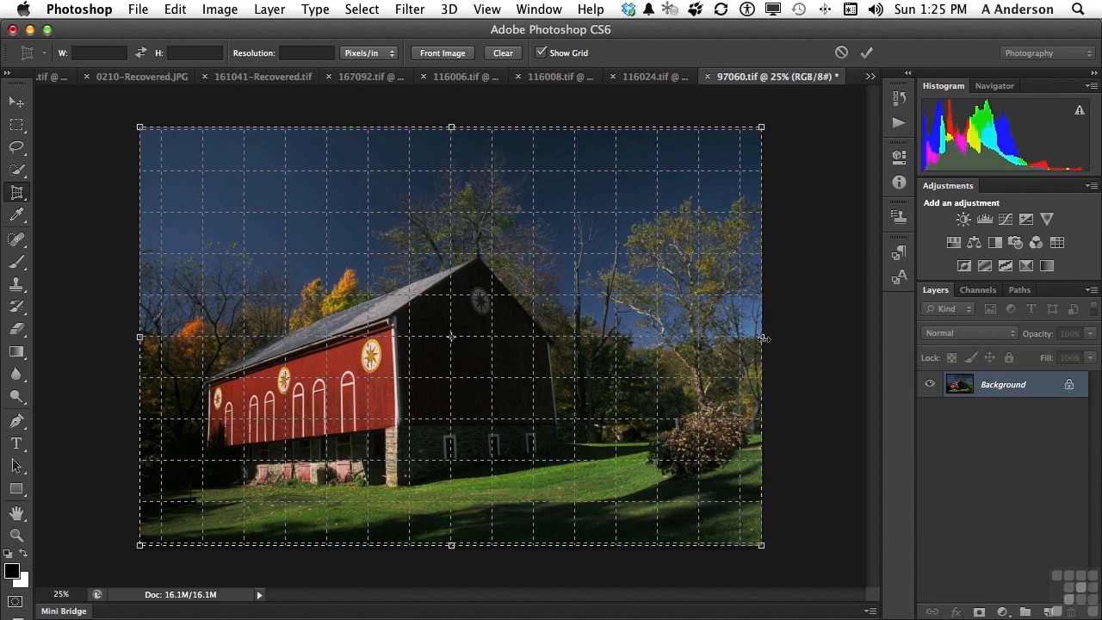
Adjust the crop frame's right and left sides to match the barn's angles.
mouse_move(762, 339)
left_mouse_down()
mouse_move(570, 338)
mouse_move(571, 161)
mouse_move(551, 129)
mouse_move(527, 129)
left_mouse_up()
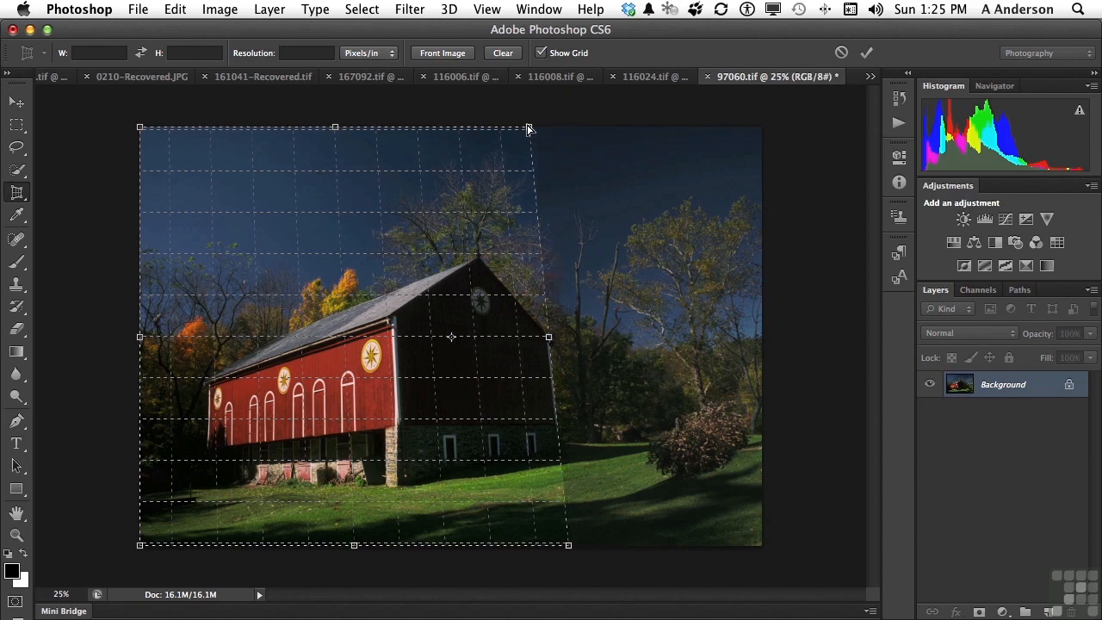
left_click_drag(549, 337, 731, 361)
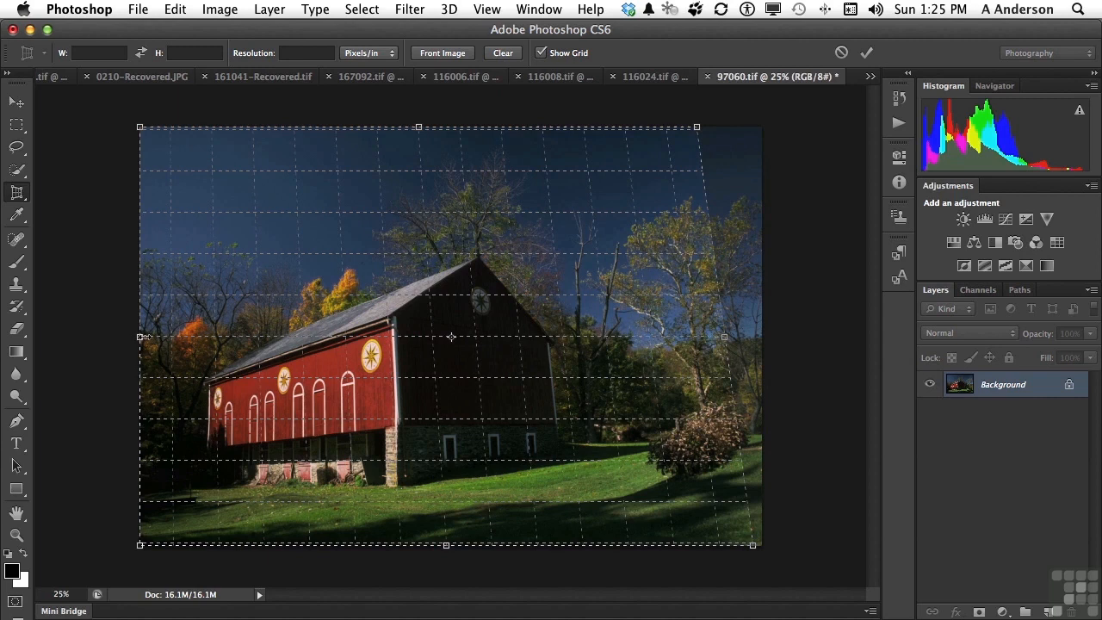
left_click_drag(143, 336, 203, 337)
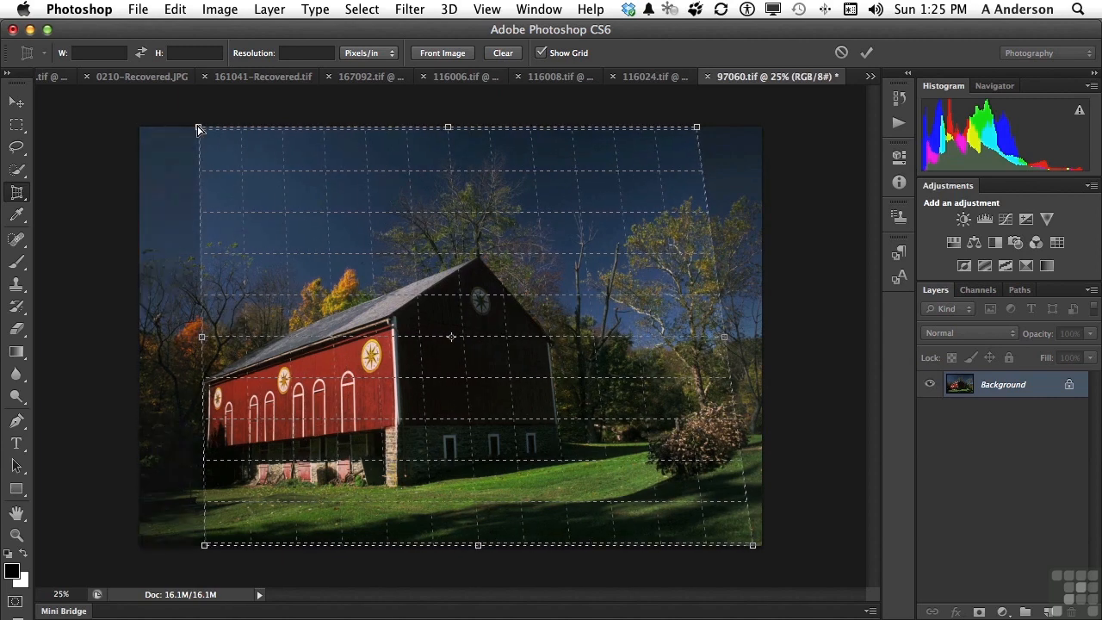
Tilt the top-left corner rightward and extend the left side back outward.
left_click_drag(198, 129, 211, 133)
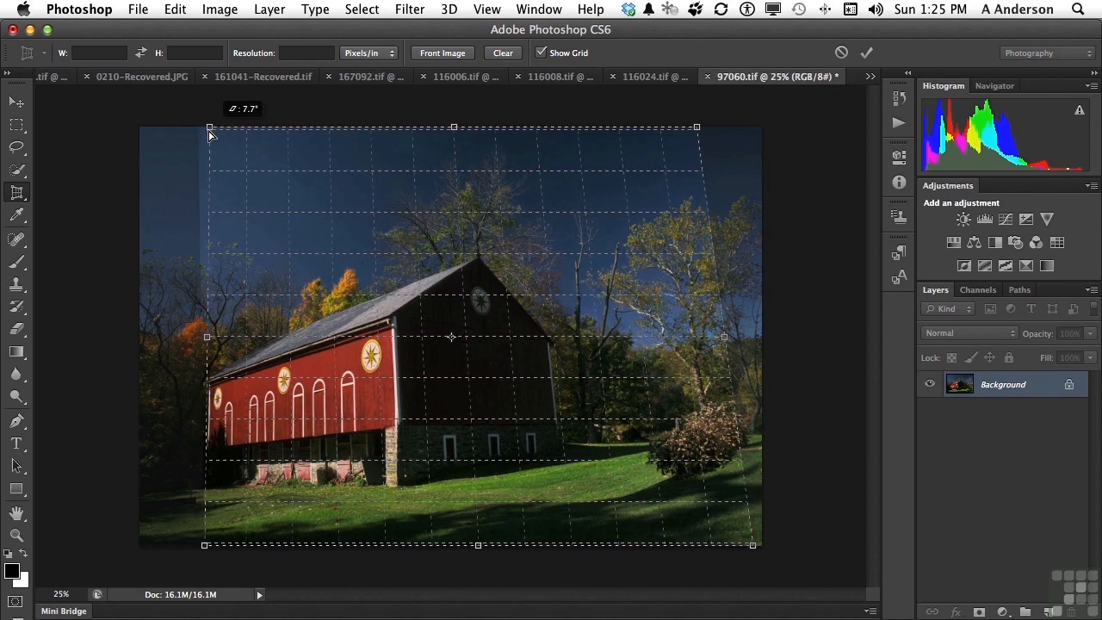
left_click_drag(211, 134, 211, 134)
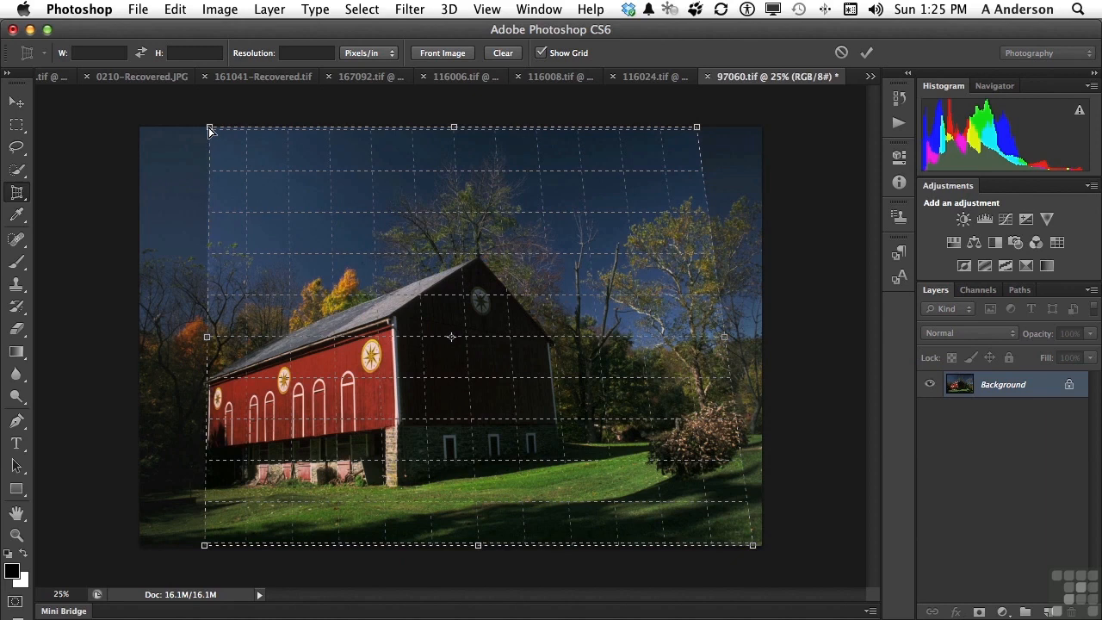
left_click_drag(211, 131, 215, 131)
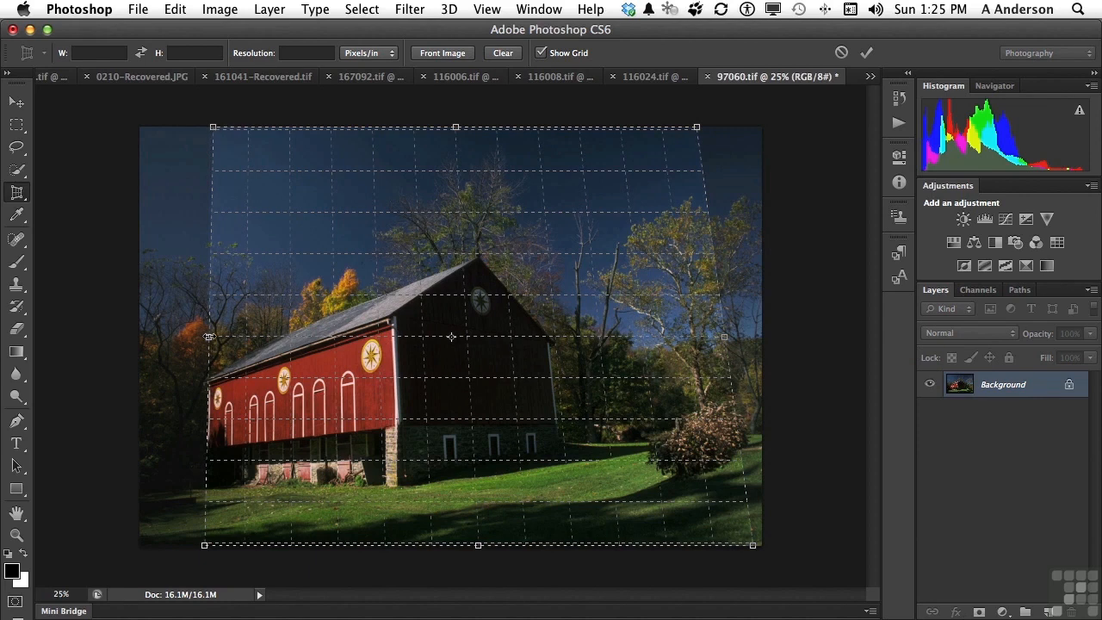
left_click_drag(207, 336, 156, 335)
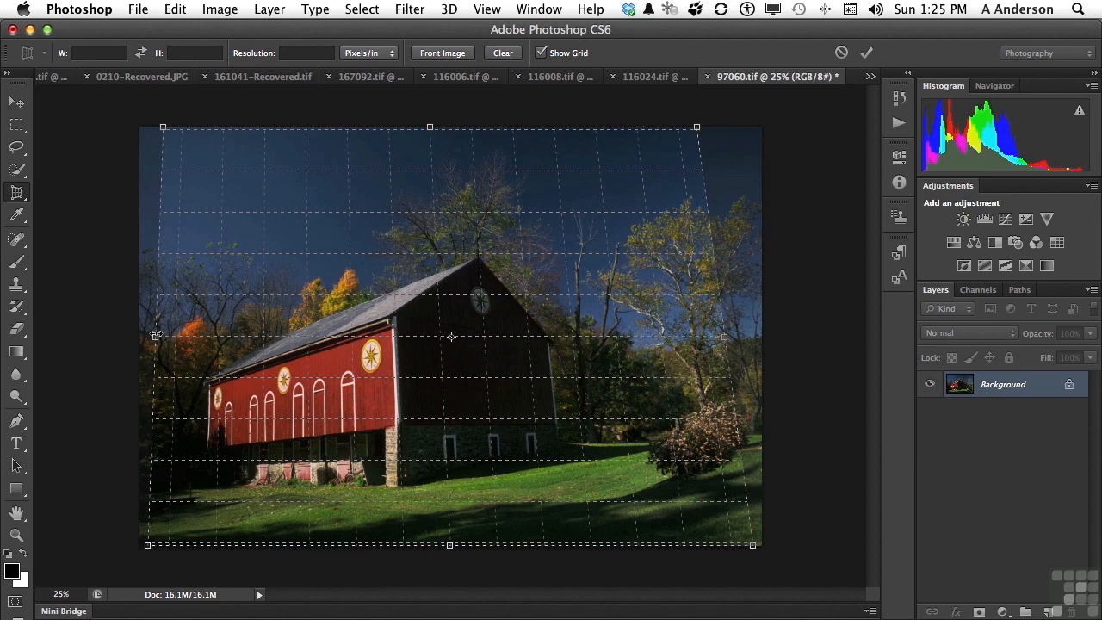
key("Return")
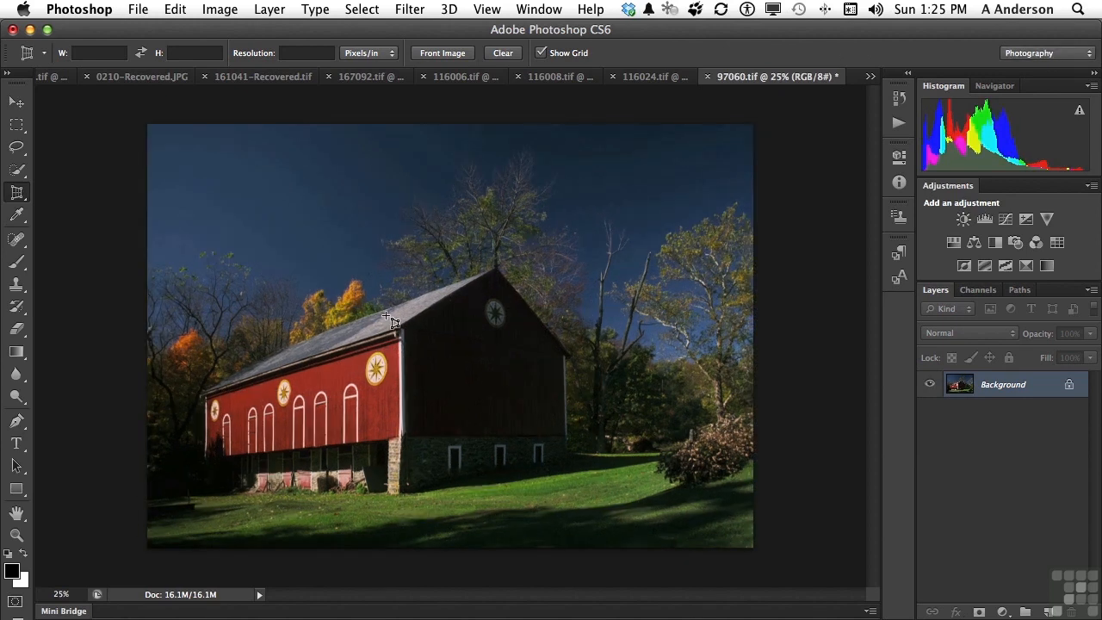